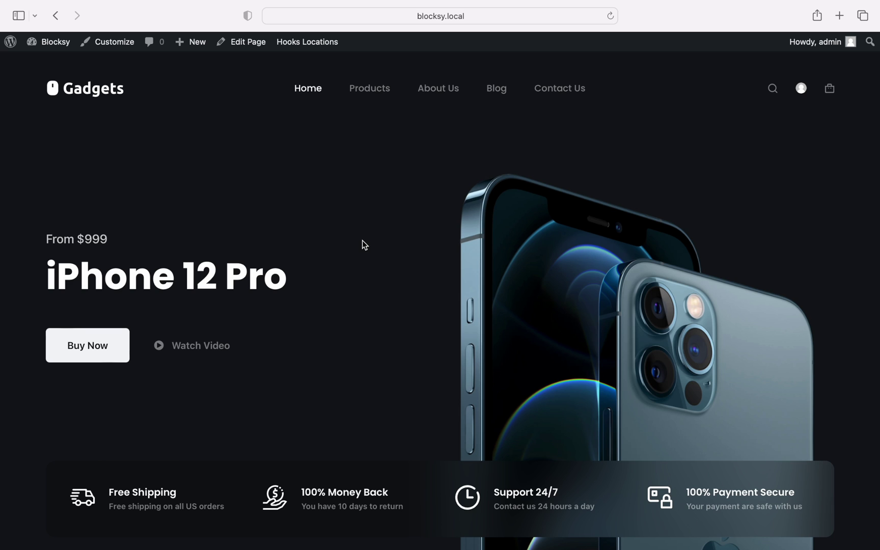
# Scroll through the Gadgets homepage, then go to the store's Products page.
pyautogui.scroll(-10, 560, 268)
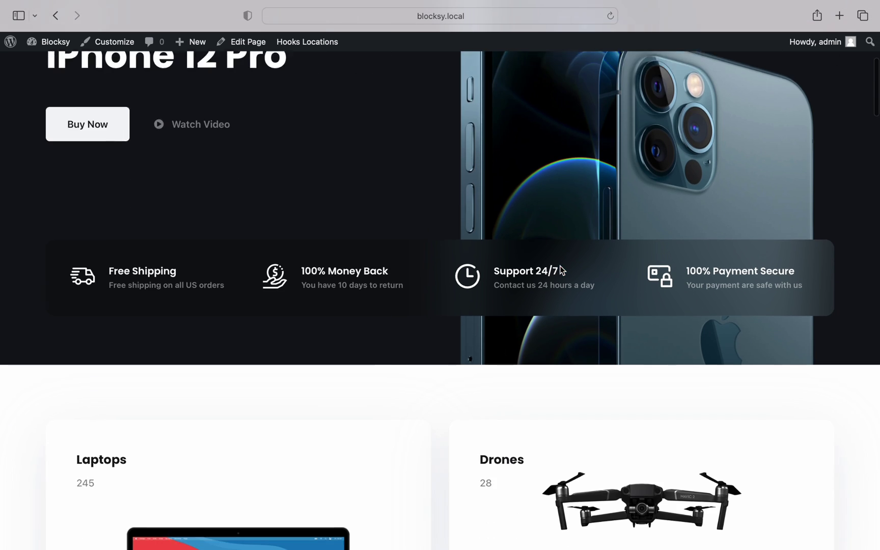
pyautogui.scroll(-4, 561, 269)
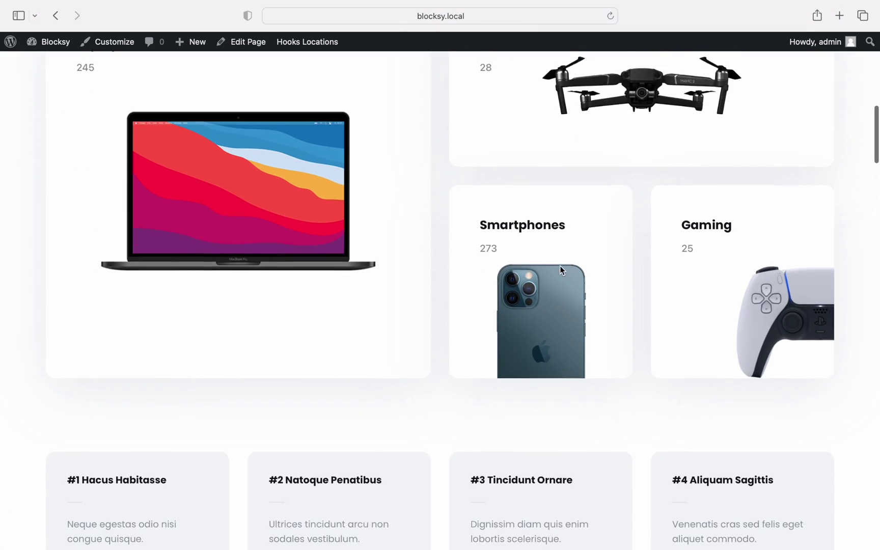
pyautogui.scroll(14, 560, 266)
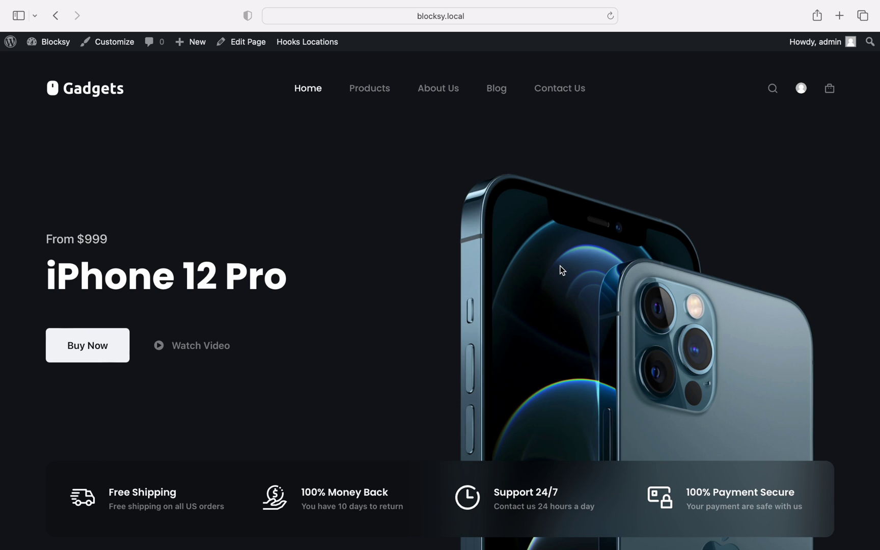
pyautogui.click(385, 93)
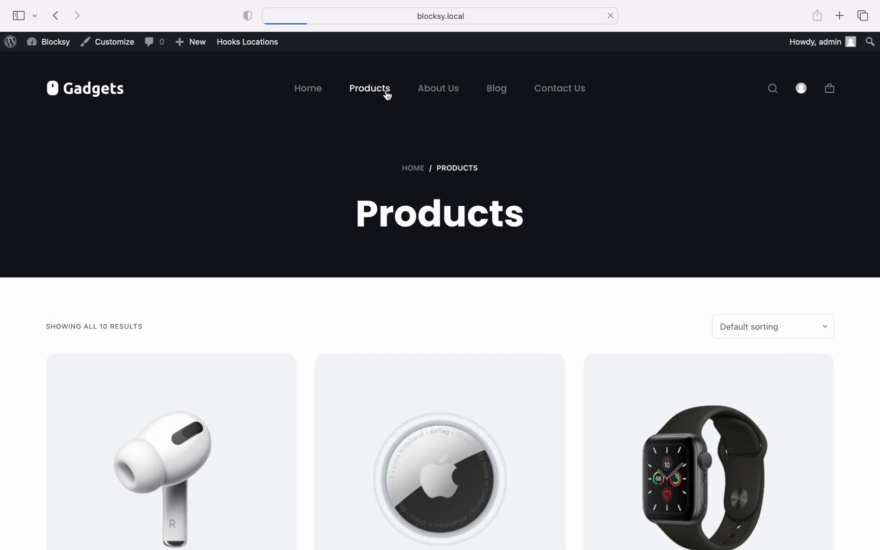
# Open the iPhone 12 Pro product page with WooCommerce hook locations shown.
pyautogui.scroll(-10, 529, 218)
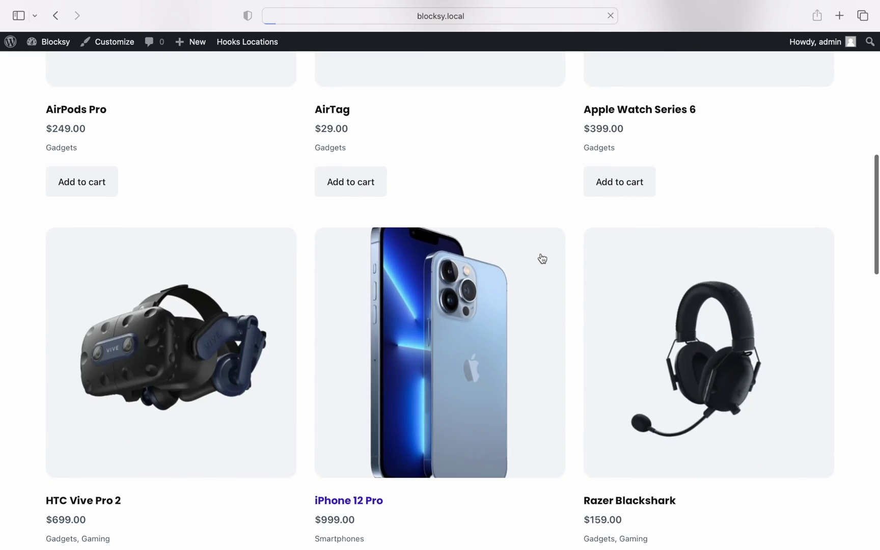
pyautogui.click(541, 257)
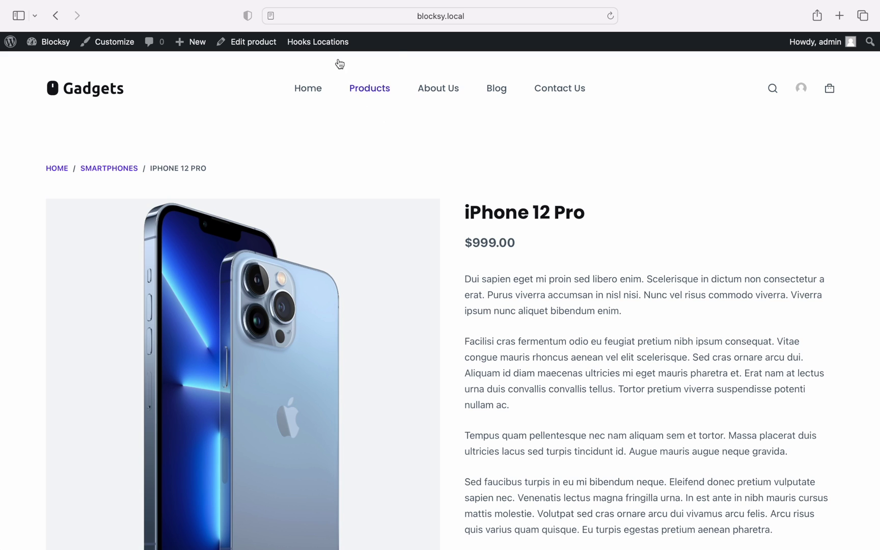
pyautogui.moveTo(331, 46)
pyautogui.click(364, 80)
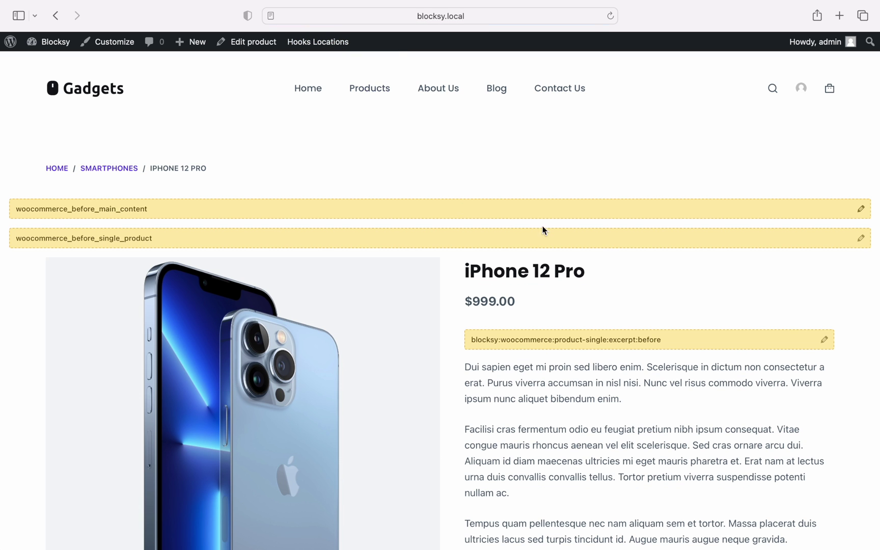
# Review the hooks and start a content block for the excerpt-before hook.
pyautogui.scroll(-2, 644, 271)
pyautogui.scroll(-10, 644, 274)
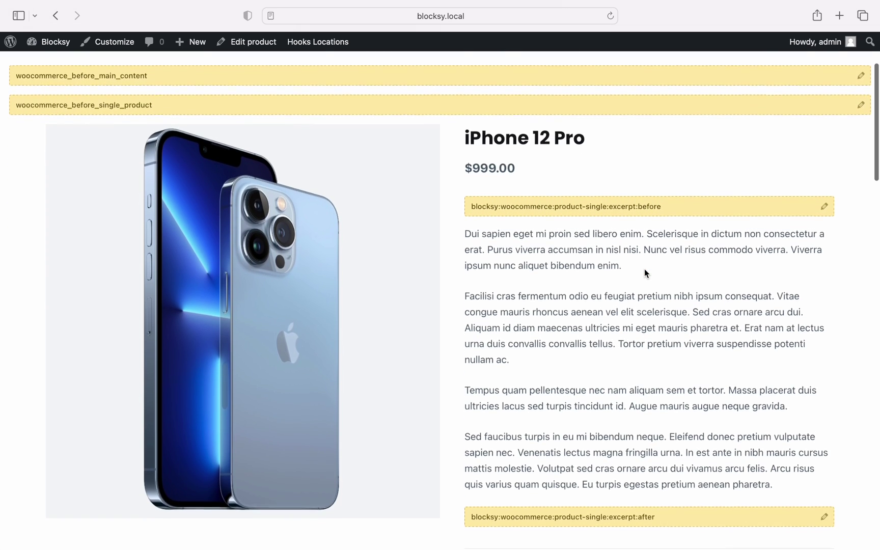
pyautogui.scroll(-8, 644, 272)
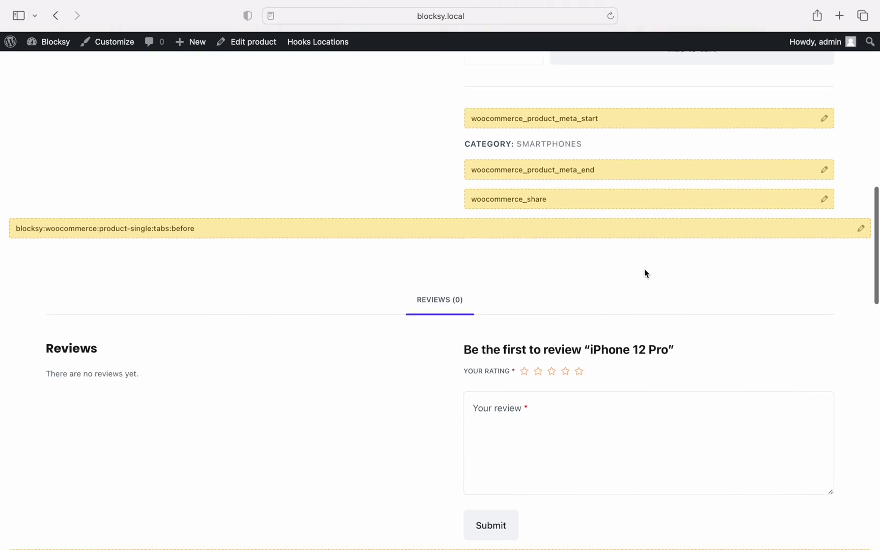
pyautogui.scroll(18, 645, 274)
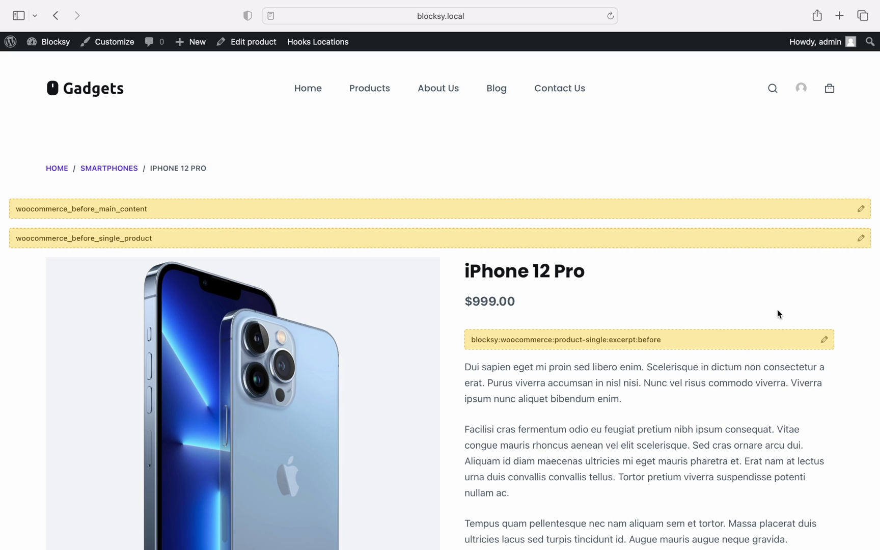
pyautogui.click(825, 340)
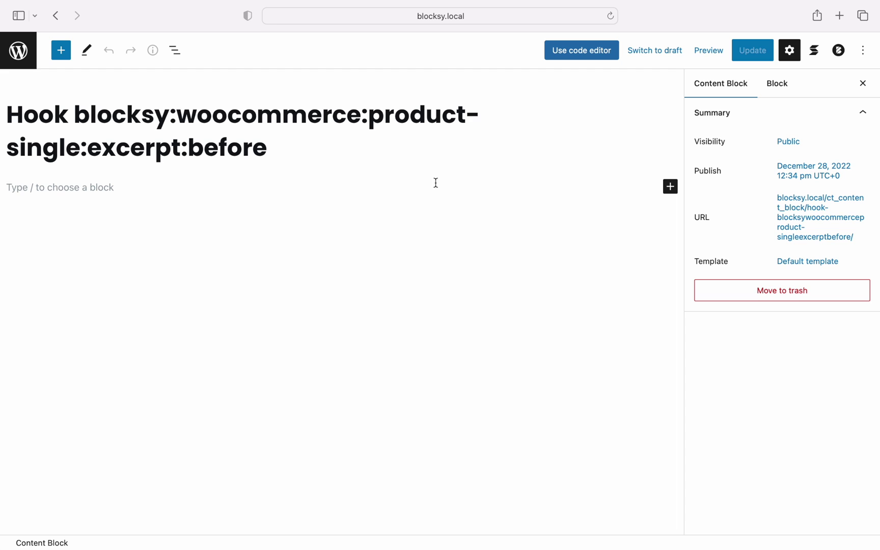
# Rename the content block to 'Phone Case Advertisement'.
pyautogui.click(320, 144)
pyautogui.press('super+a')
pyautogui.write('Ph')
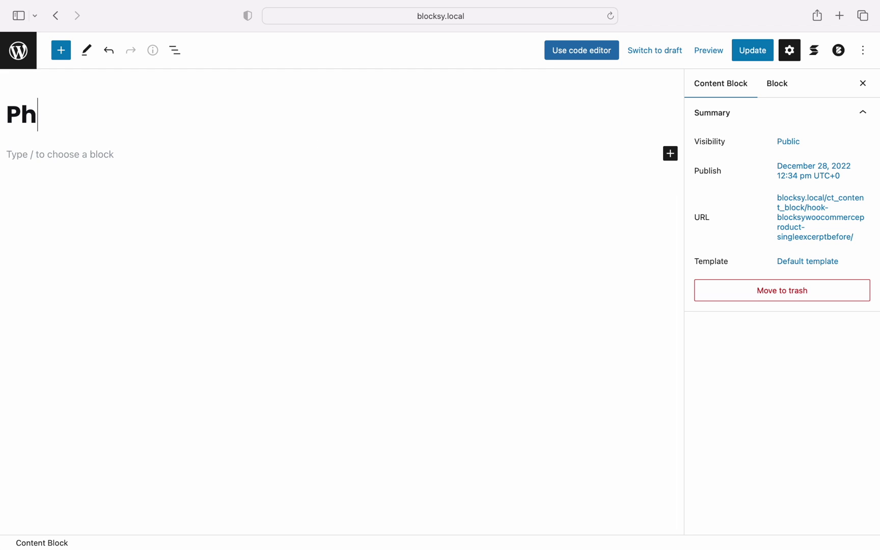
pyautogui.write('one Case A')
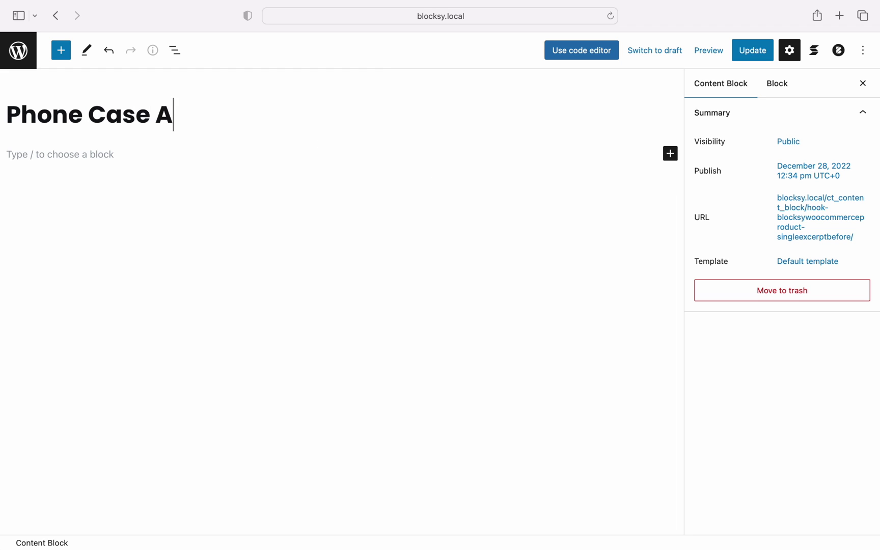
pyautogui.write('dvertisement')
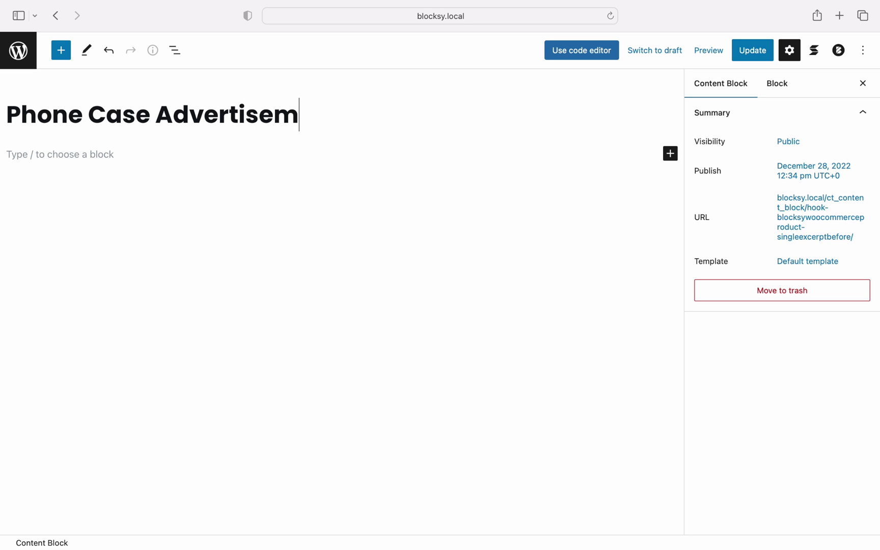
# Insert the iPhone Case reusable block into the empty paragraph.
pyautogui.click(151, 154)
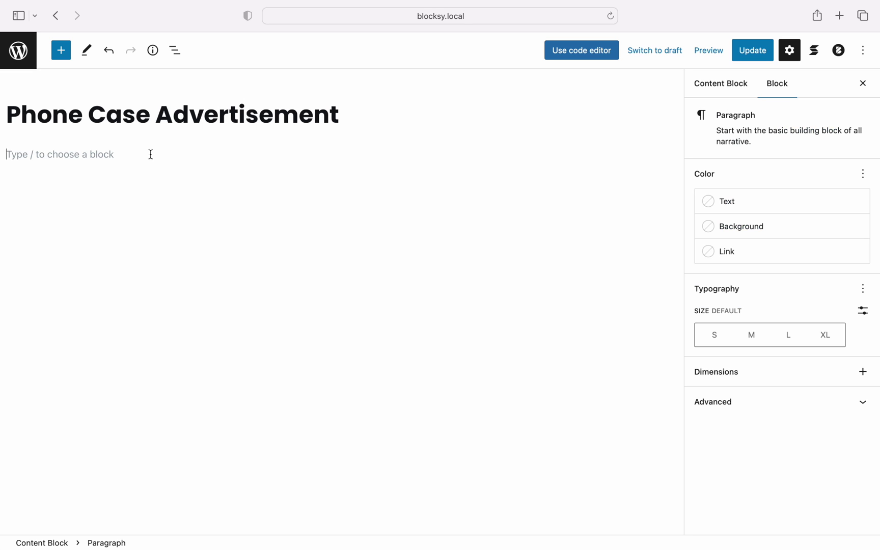
pyautogui.write('/')
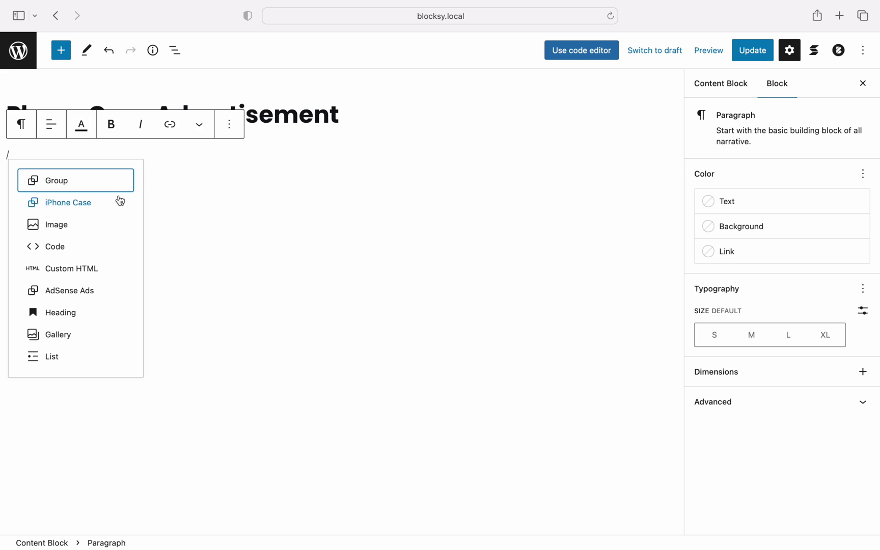
pyautogui.click(117, 203)
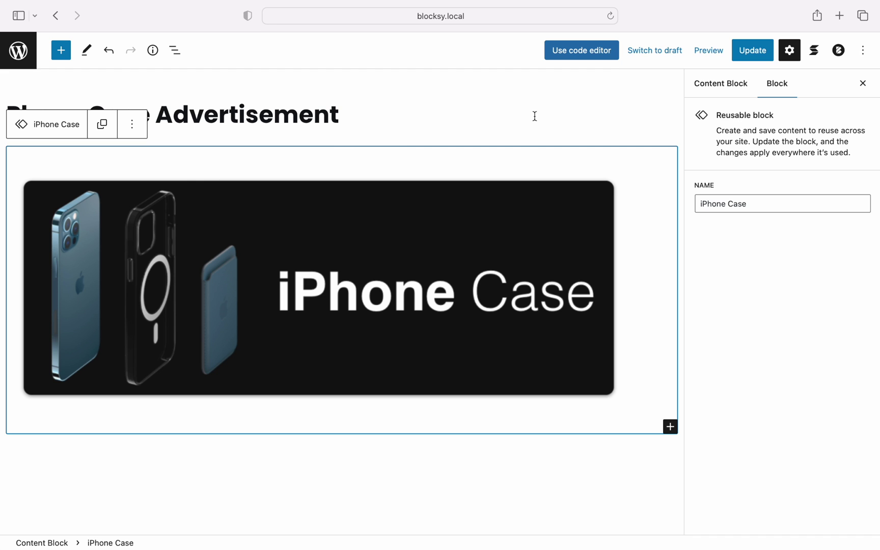
# Add a Post with Taxonomy ID display condition set to the Smartphones product category.
pyautogui.click(836, 51)
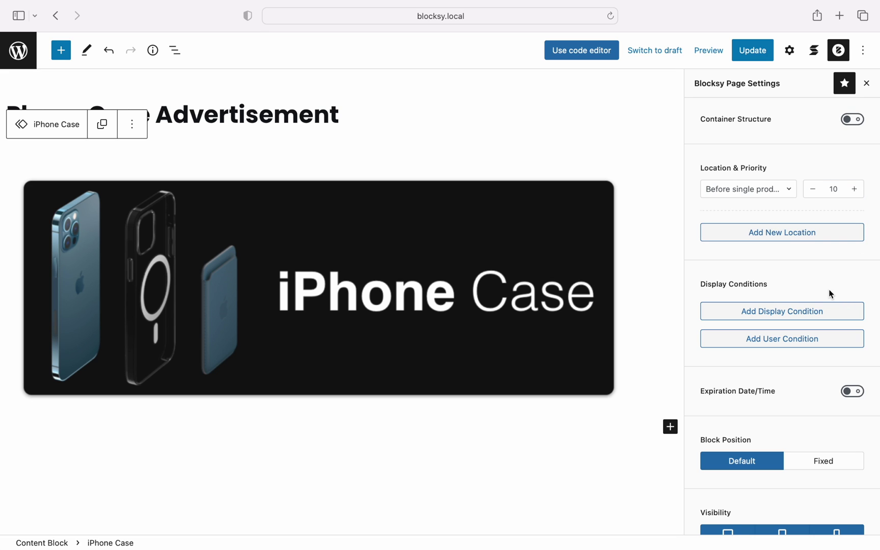
pyautogui.click(844, 311)
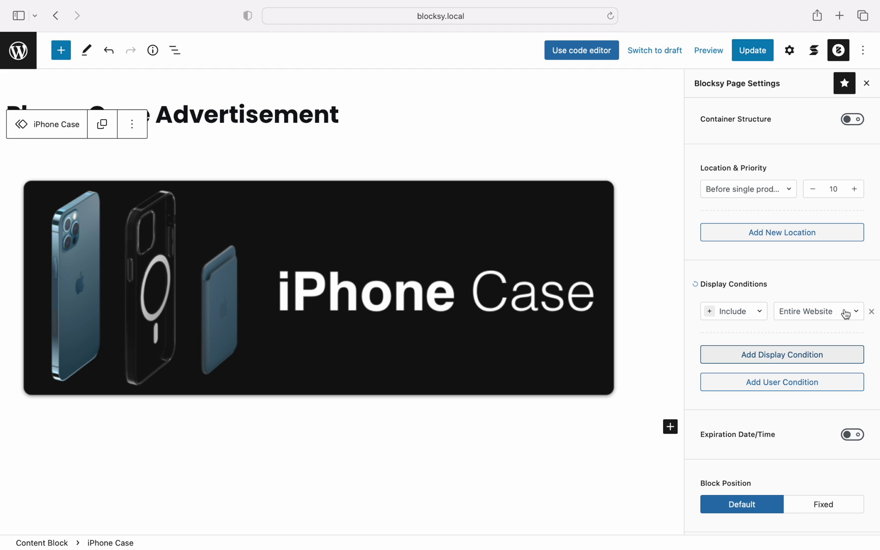
pyautogui.click(845, 311)
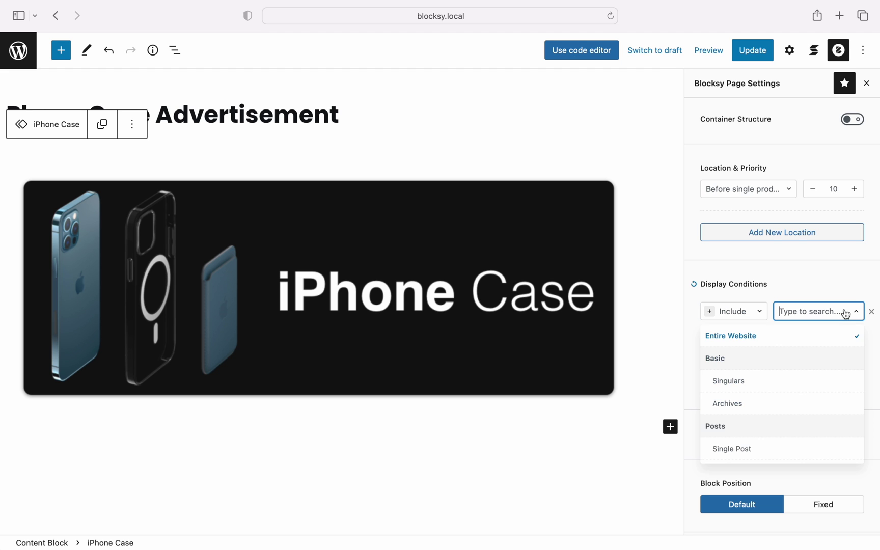
pyautogui.scroll(-5, 804, 421)
pyautogui.scroll(-5, 776, 408)
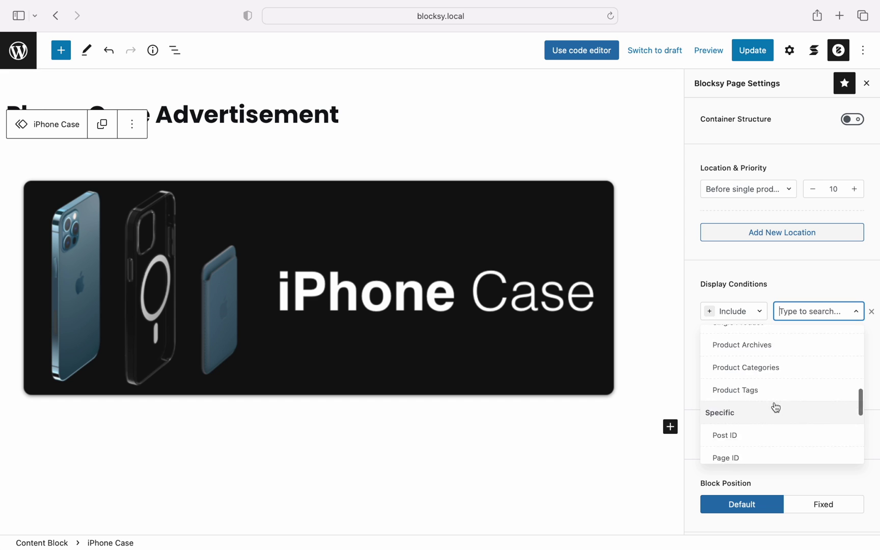
pyautogui.click(777, 364)
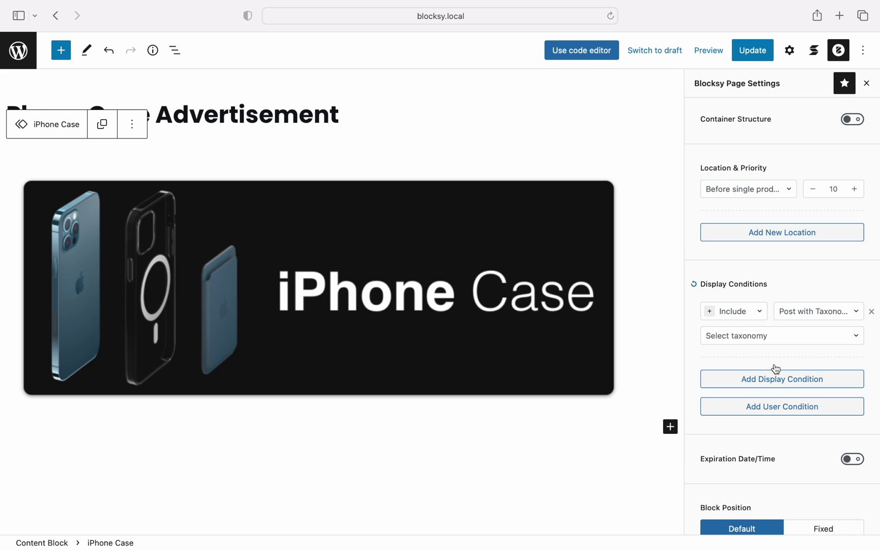
pyautogui.click(802, 340)
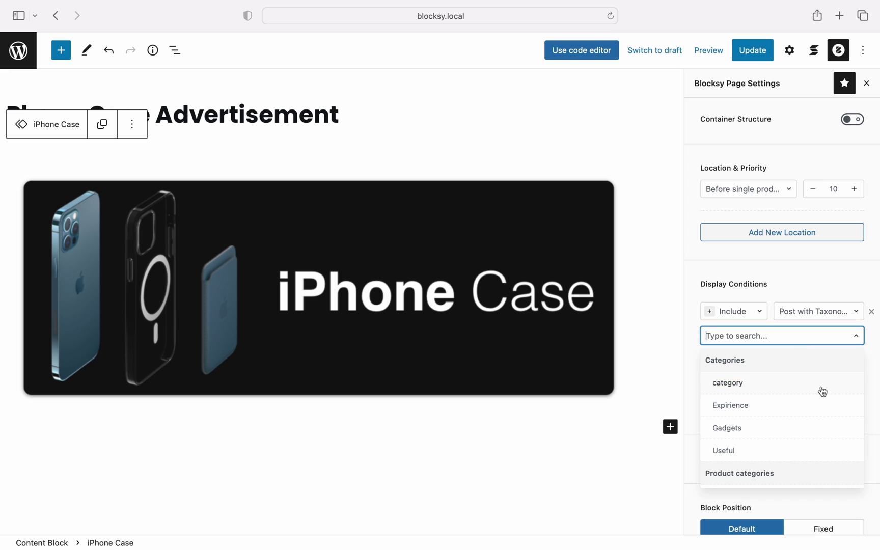
pyautogui.scroll(-4, 821, 391)
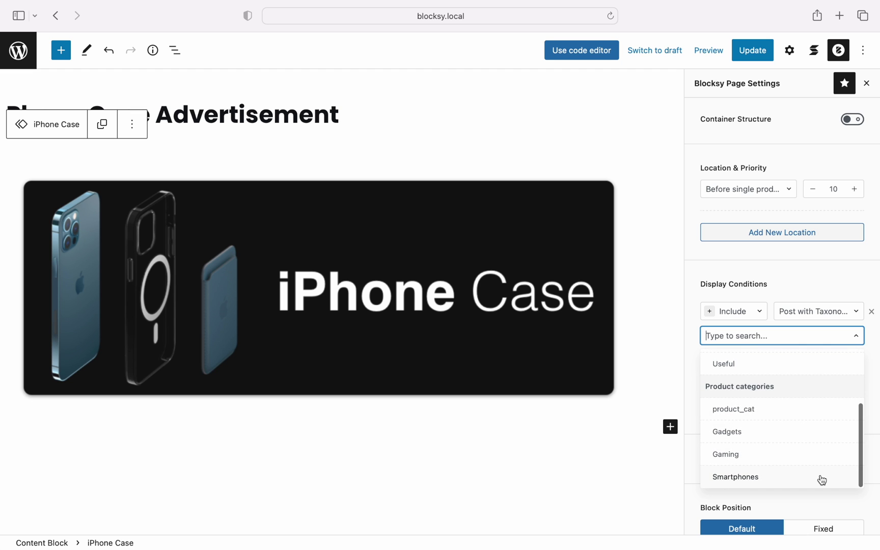
pyautogui.click(821, 478)
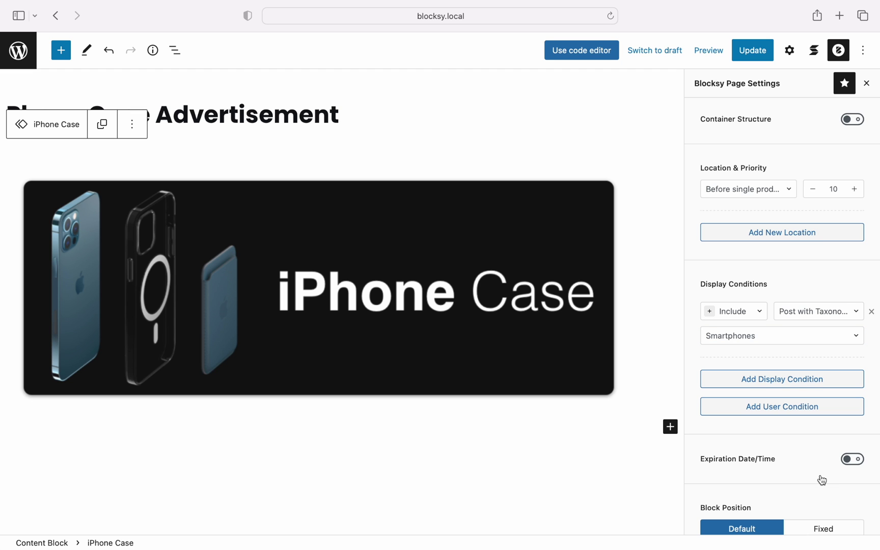
# Save the Phone Case Advertisement content block.
pyautogui.scroll(-4, 822, 480)
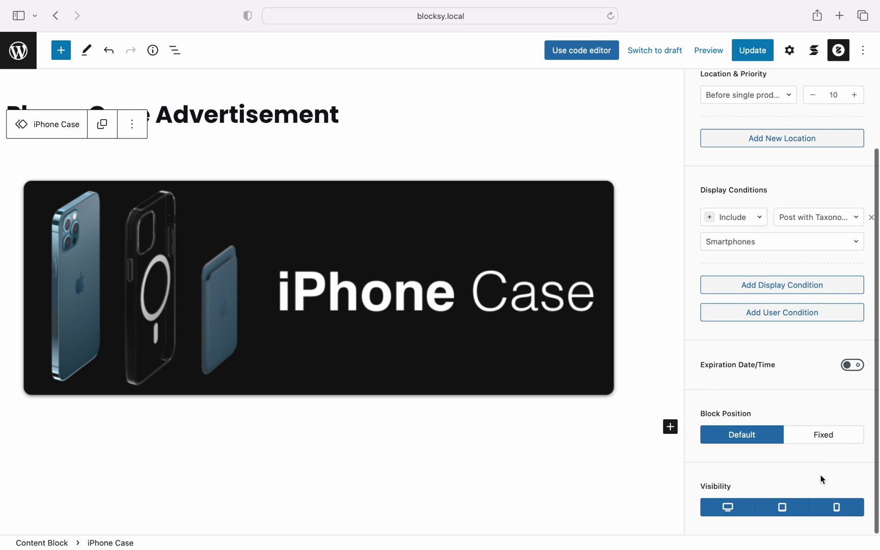
pyautogui.scroll(3, 819, 475)
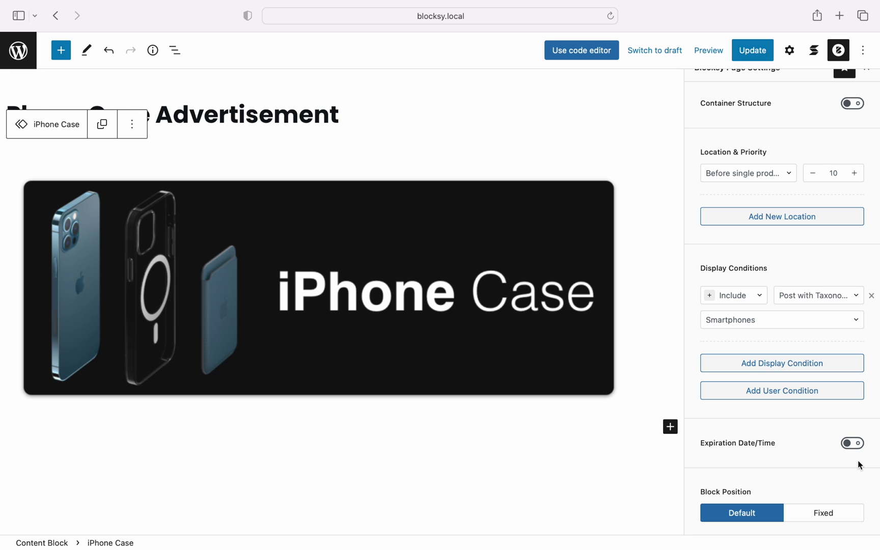
pyautogui.click(742, 60)
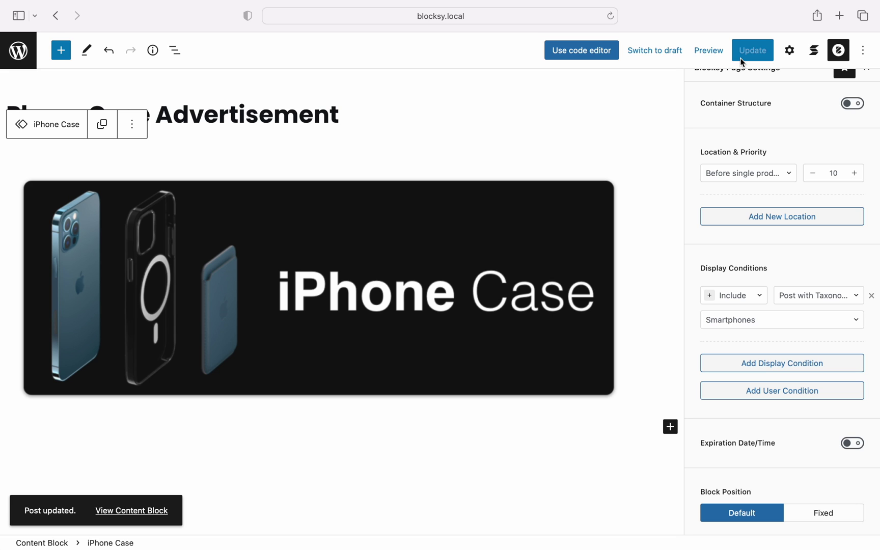
# Create a new hook content block named 'Google Adsense'.
pyautogui.click(24, 66)
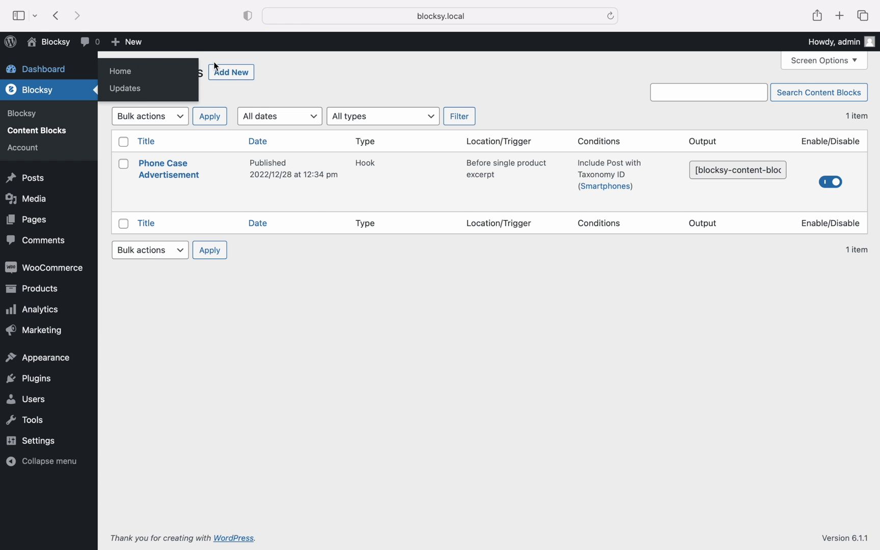
pyautogui.click(233, 73)
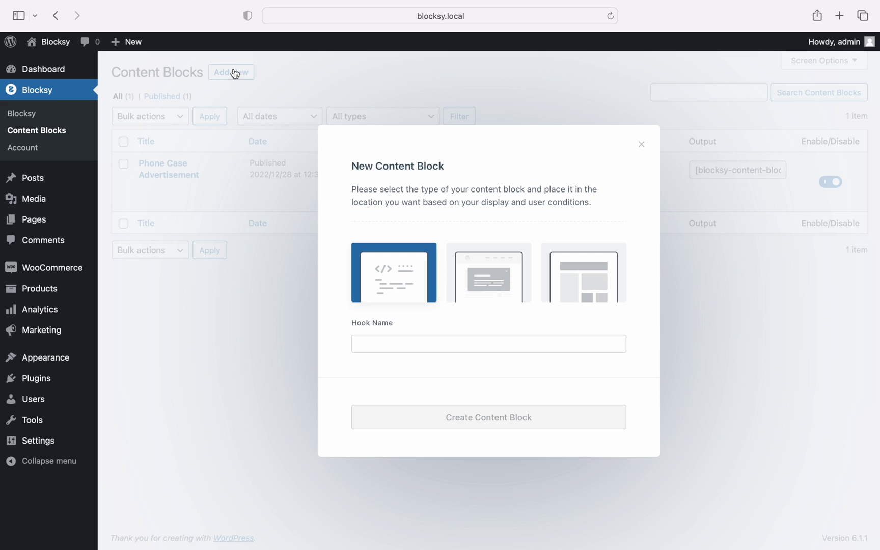
pyautogui.click(411, 342)
pyautogui.write('Google Adsense')
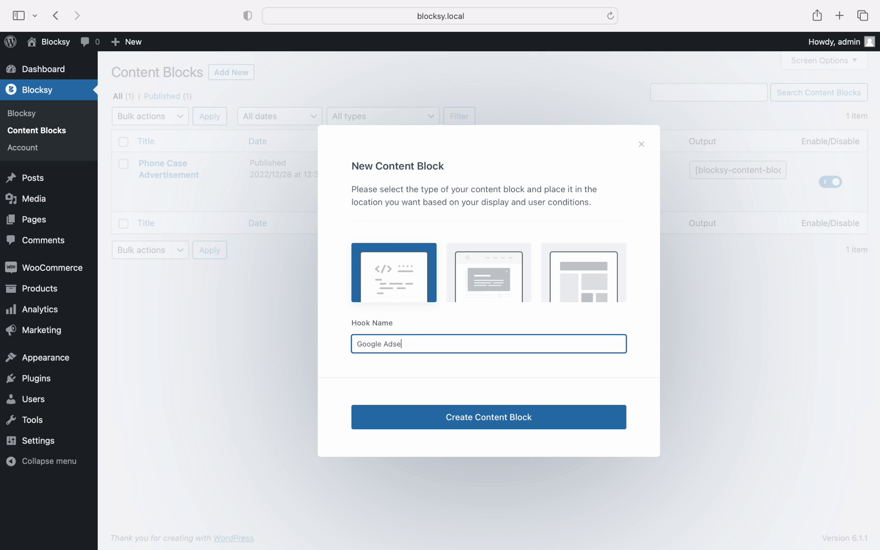
pyautogui.click(504, 415)
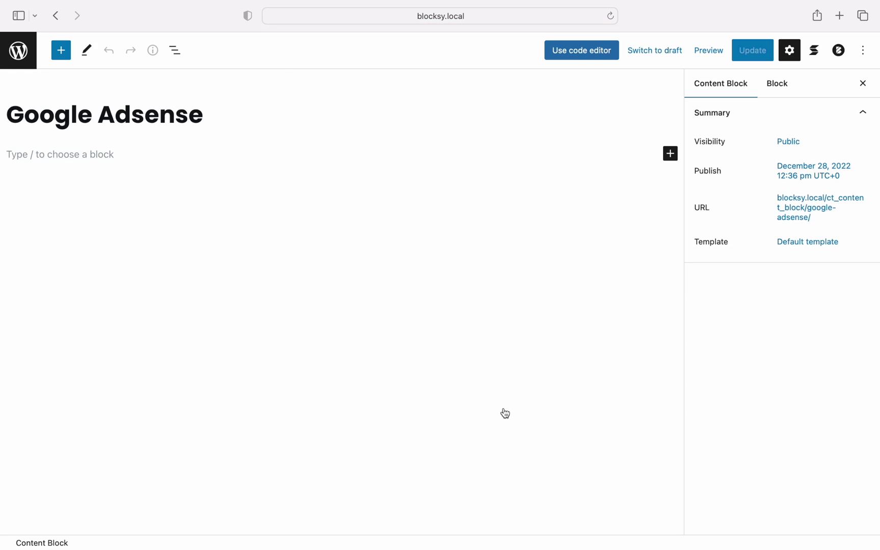
# Insert the AdSense Ads reusable block using /ad.
pyautogui.click(114, 153)
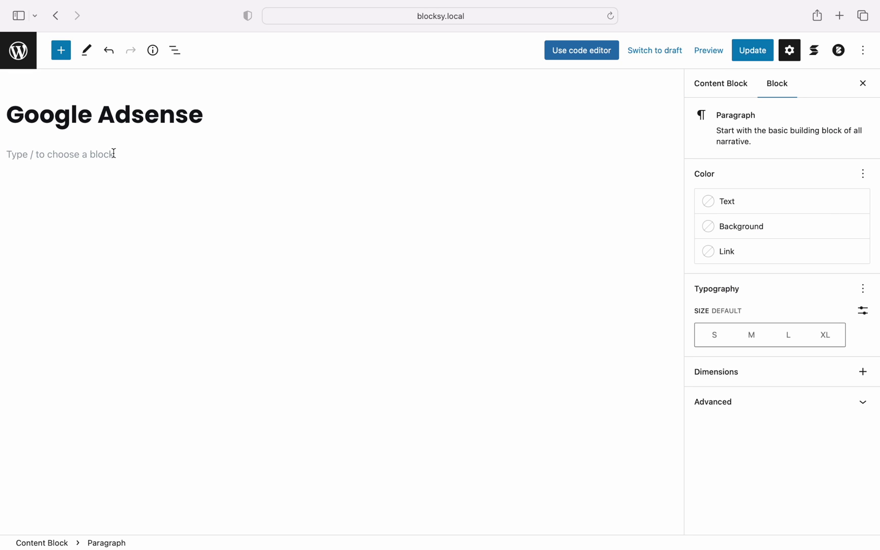
pyautogui.write('/ad')
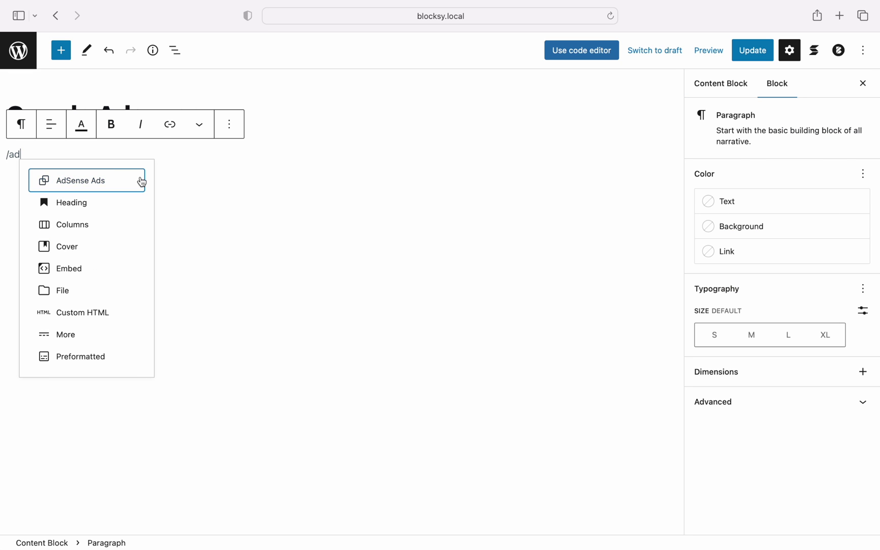
pyautogui.click(142, 182)
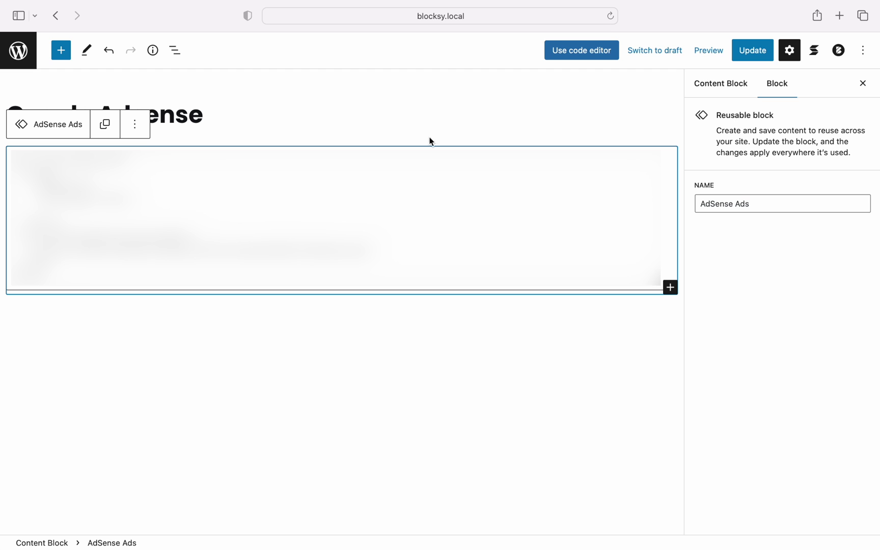
# Set the block's location to 'After certain number of blocks' with block number 2.
pyautogui.click(839, 50)
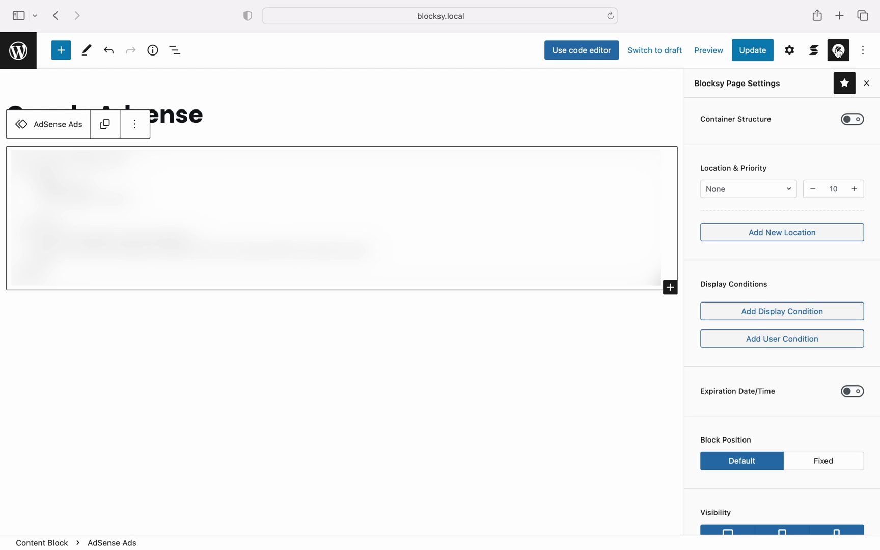
pyautogui.click(781, 189)
pyautogui.write('af')
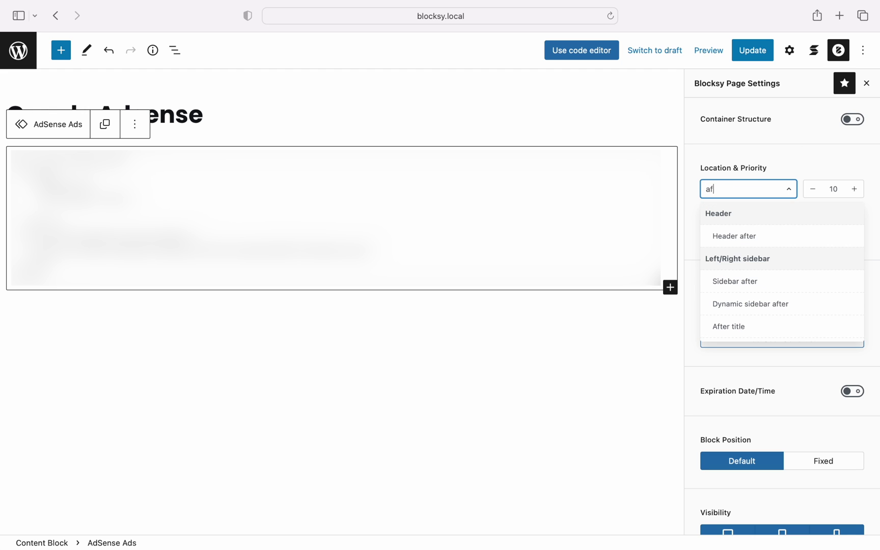
pyautogui.write('ter ce')
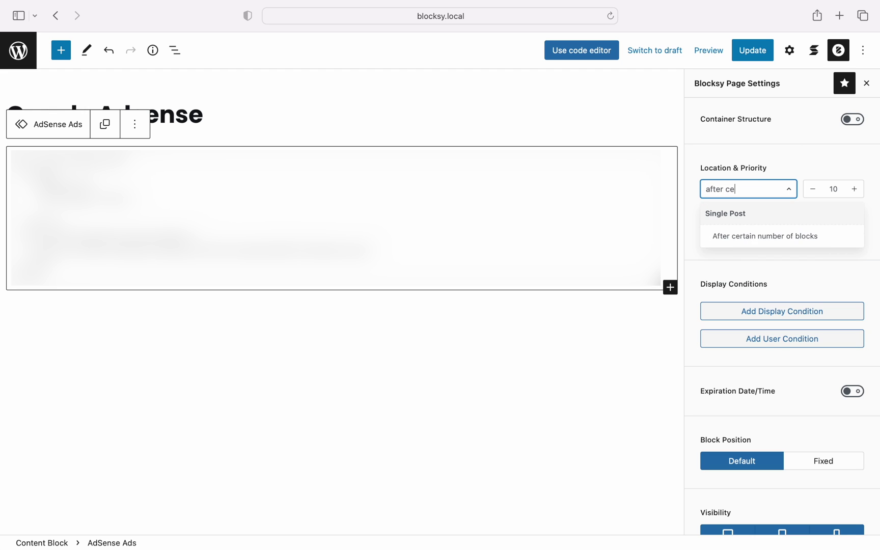
pyautogui.click(810, 244)
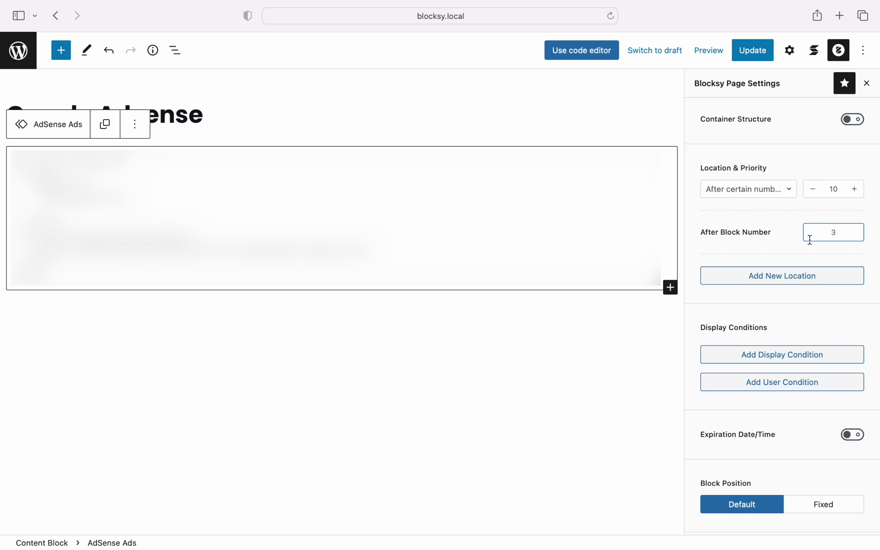
pyautogui.click(819, 236)
pyautogui.write('2')
# Add a Single Post display condition and save the Google Adsense block.
pyautogui.click(844, 354)
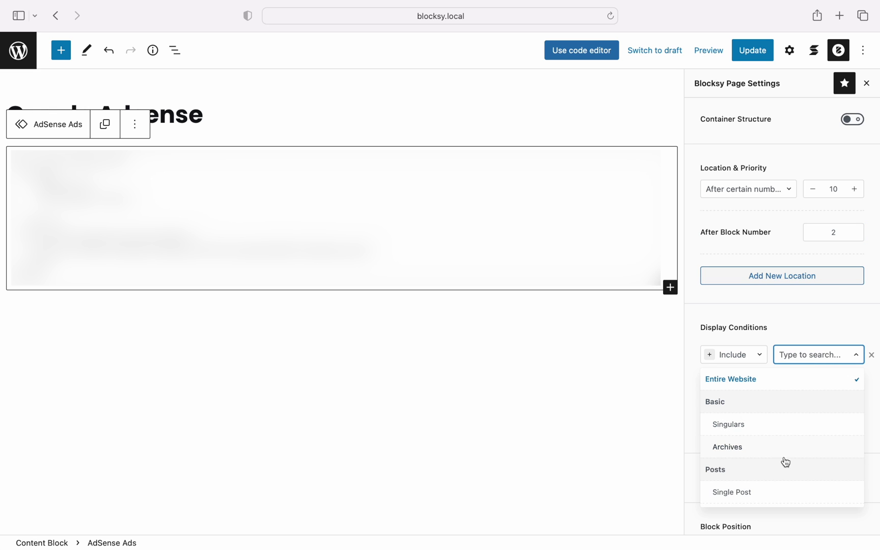
pyautogui.click(778, 493)
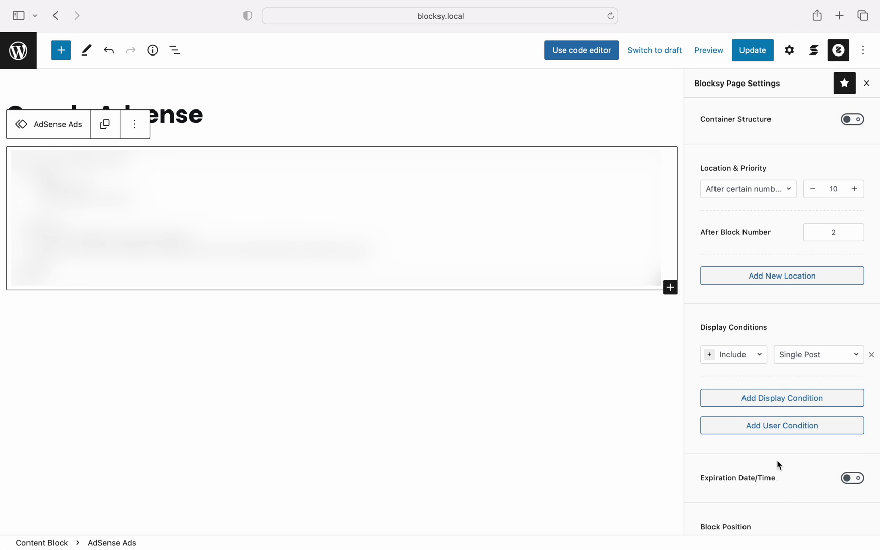
pyautogui.click(747, 59)
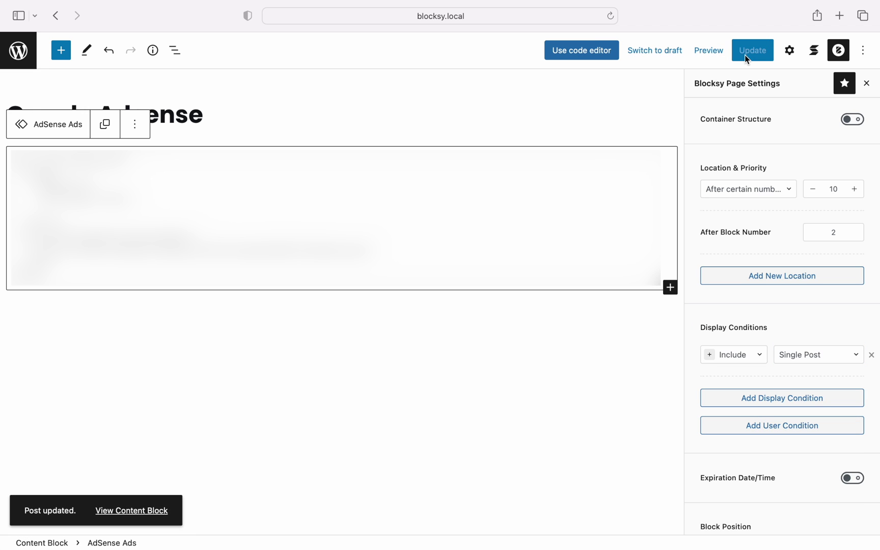
# Visit the live site's Products page, look at the AirTag product, and go back.
pyautogui.click(23, 68)
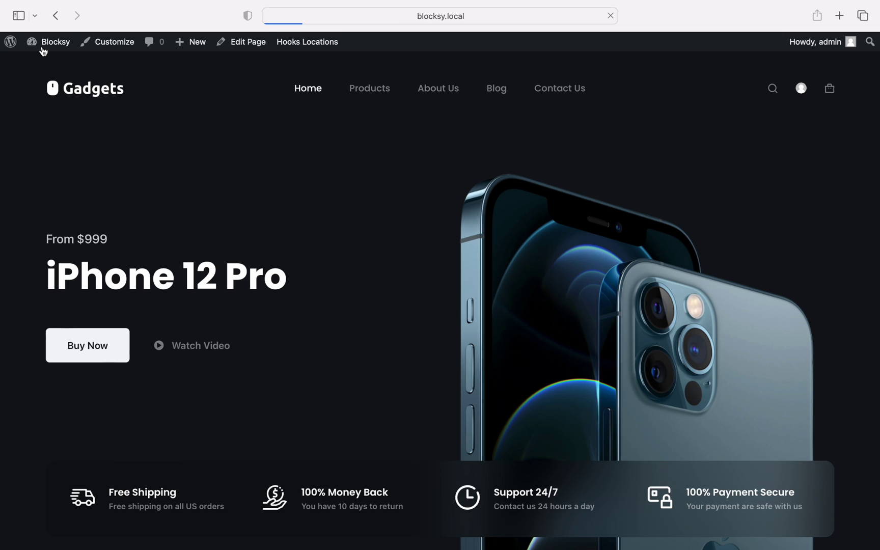
pyautogui.click(356, 89)
pyautogui.scroll(-3, 519, 291)
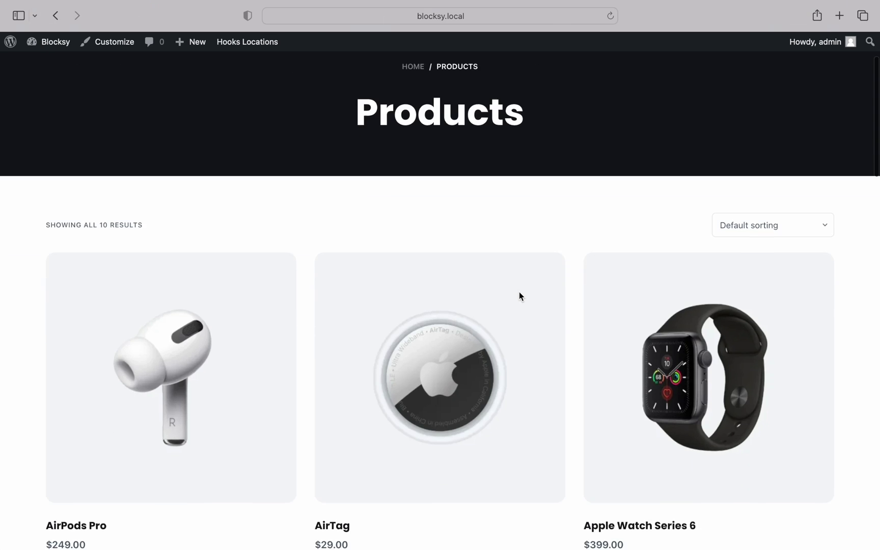
pyautogui.click(506, 315)
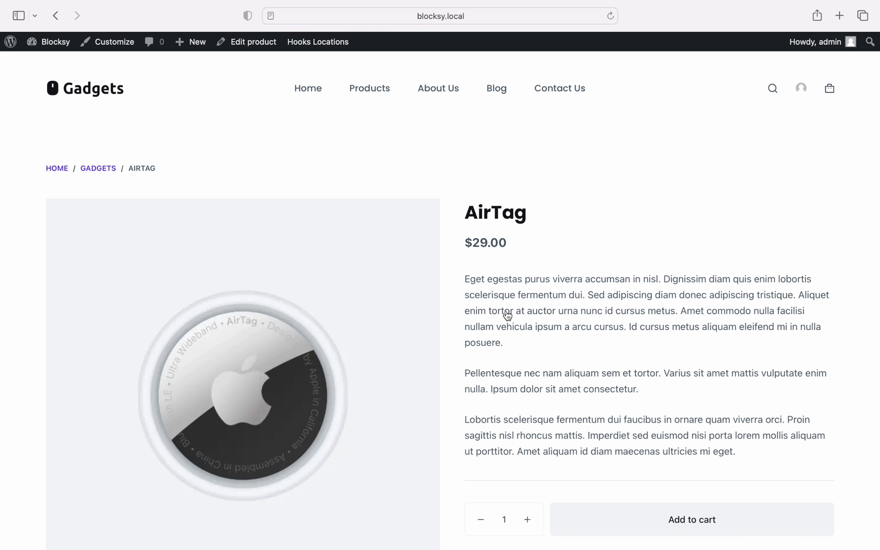
pyautogui.scroll(-5, 507, 316)
pyautogui.scroll(5, 508, 315)
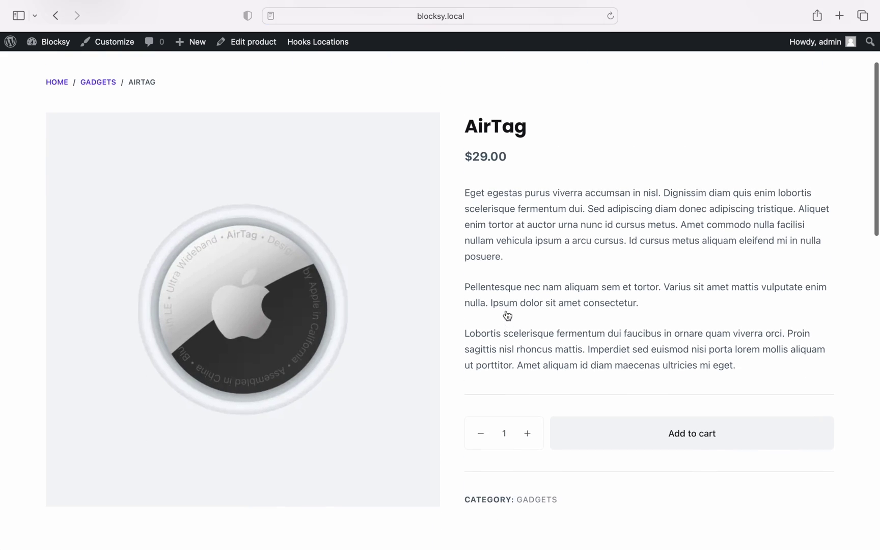
pyautogui.hscroll(-3, 508, 316)
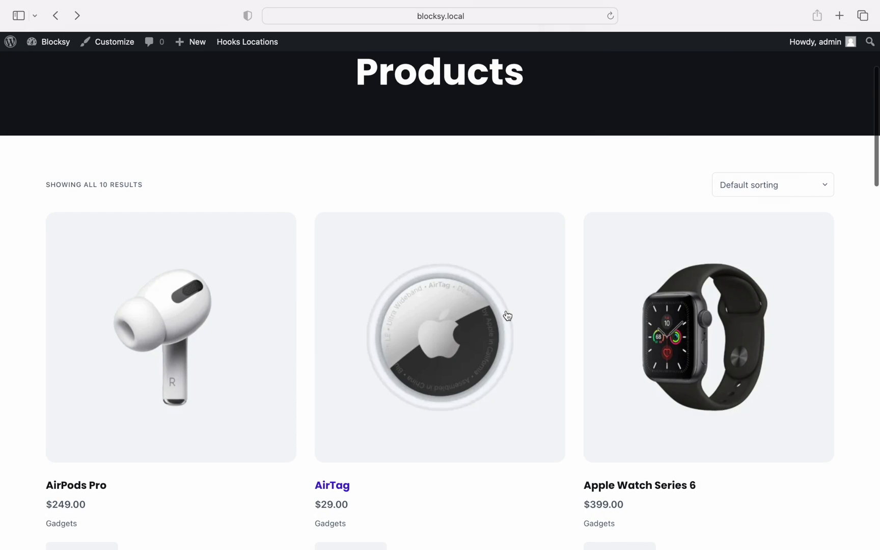
pyautogui.scroll(-5, 507, 316)
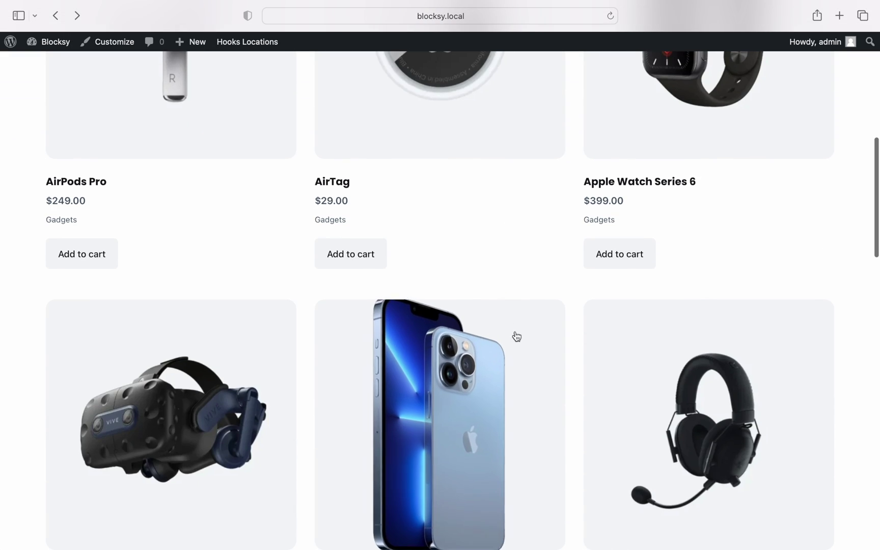
# Open the iPhone 12 Pro product page and check the iPhone Case banner.
pyautogui.click(518, 337)
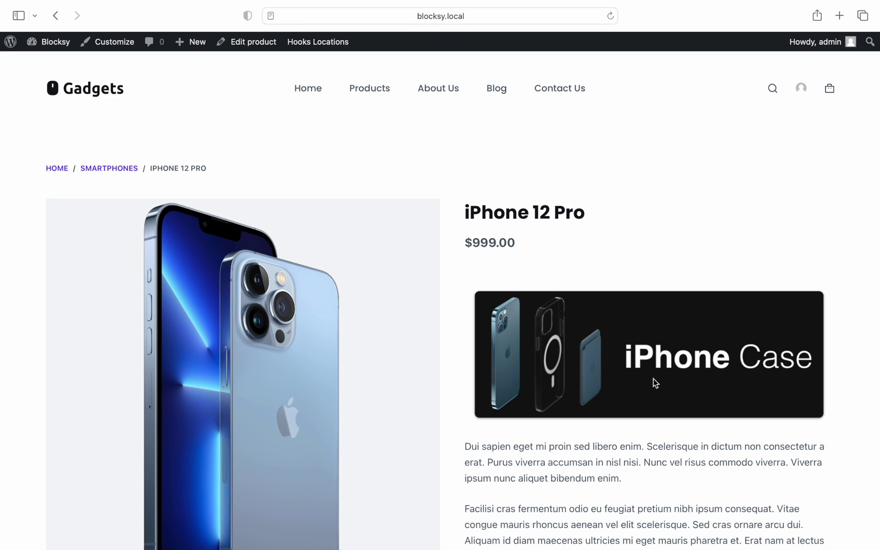
pyautogui.scroll(-3, 707, 400)
pyautogui.scroll(-2, 708, 402)
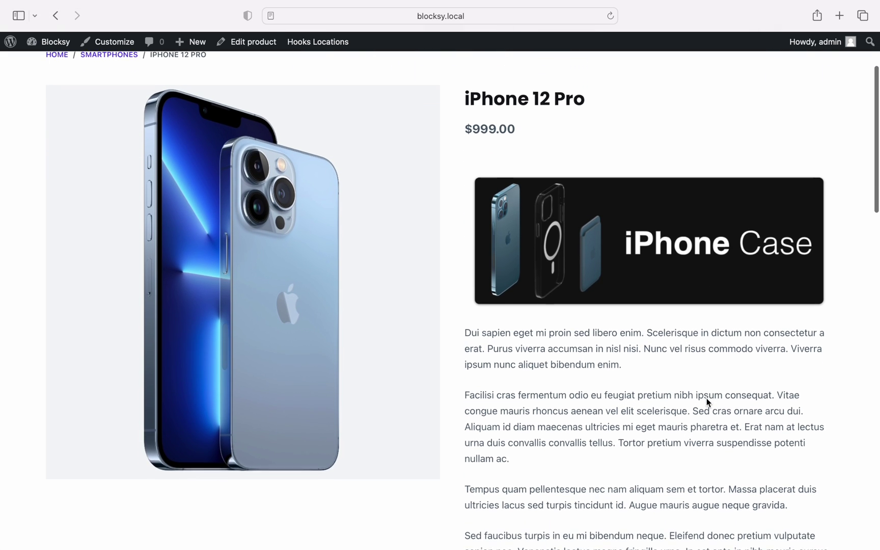
pyautogui.scroll(1, 706, 403)
pyautogui.scroll(3, 705, 401)
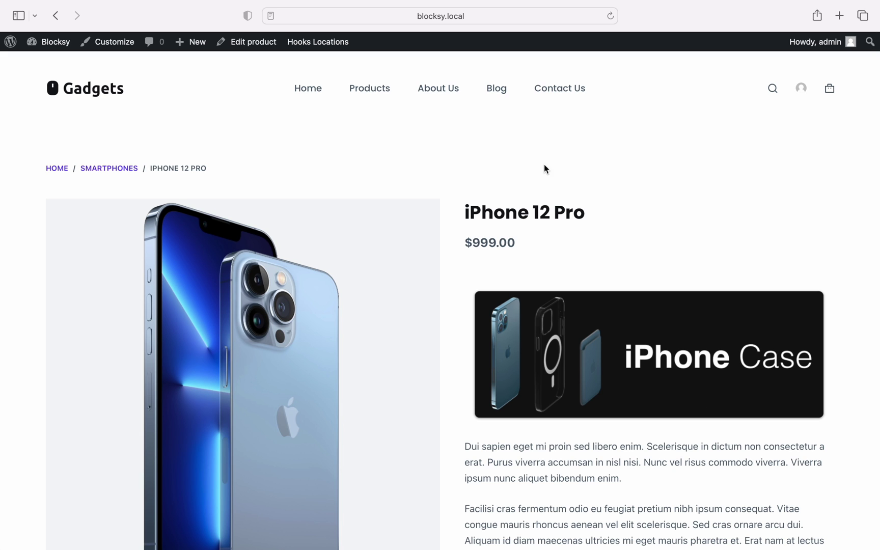
# Open the blog post 'Amet Commodo Nulla Facilisi Vehicula Ipsum' and scroll to its ad.
pyautogui.click(497, 92)
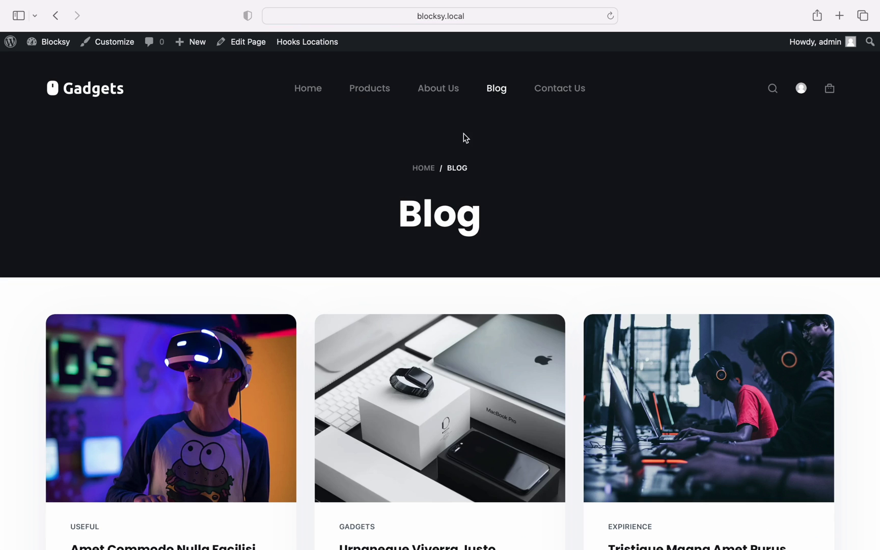
pyautogui.click(265, 363)
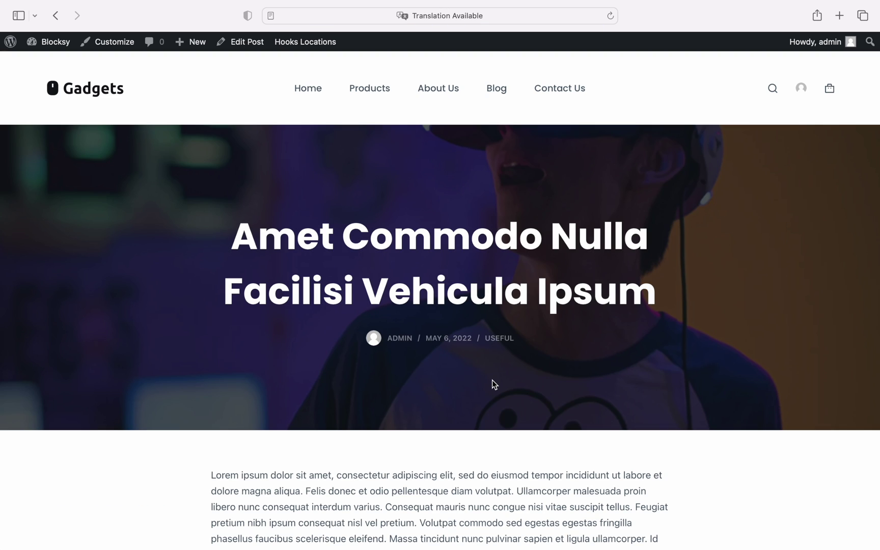
pyautogui.scroll(-5, 492, 380)
pyautogui.scroll(-7, 492, 381)
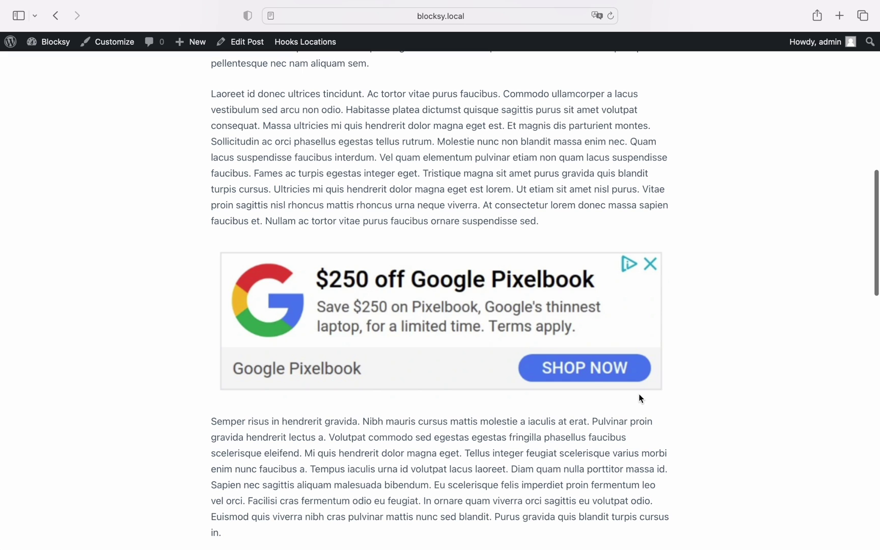
# Go back and check the ad in the 'Tristique Magna Amet Purus Gravida Quisblandit' post.
pyautogui.hscroll(-5, 639, 396)
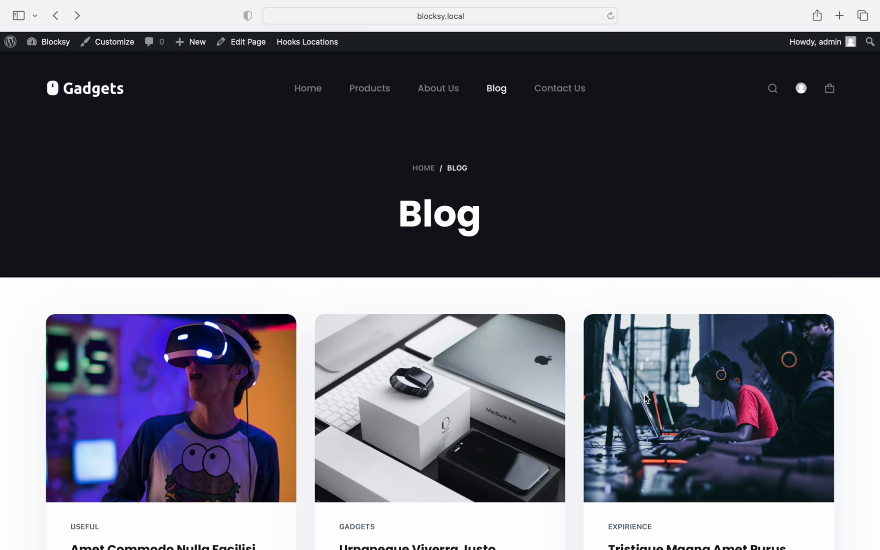
pyautogui.click(676, 404)
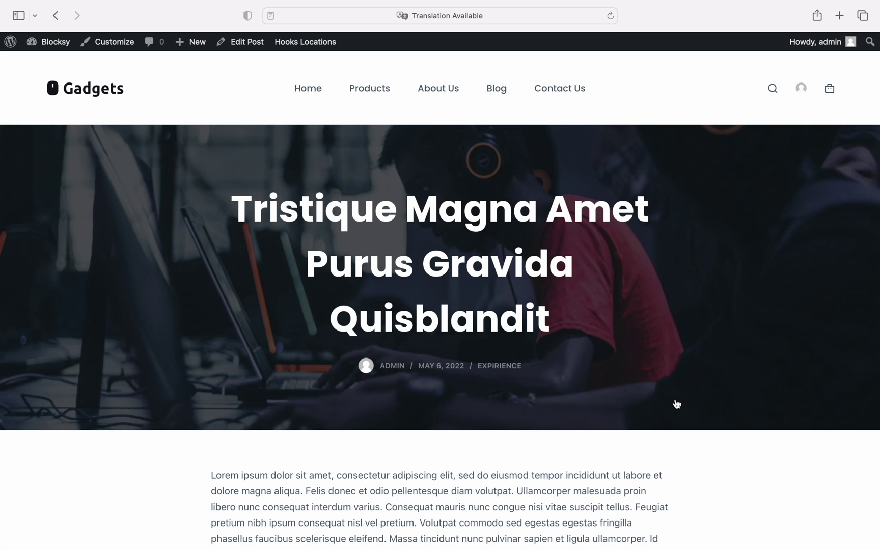
pyautogui.scroll(-10, 677, 403)
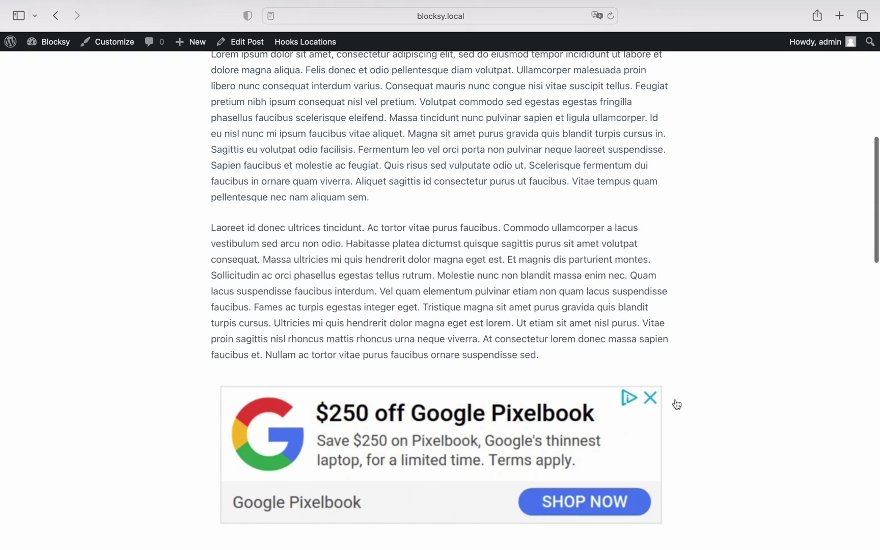